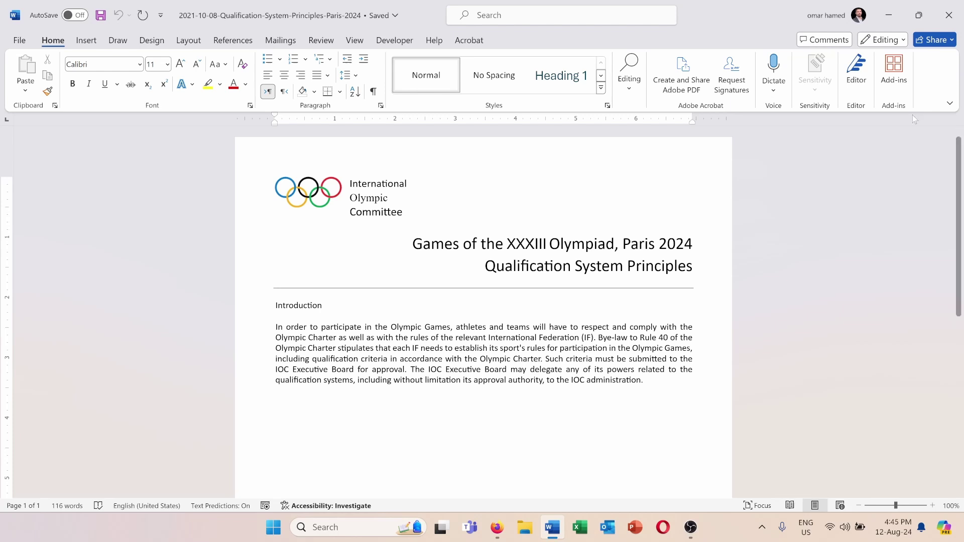
- Install the QuillBot add-in from Home > Add-ins and accept its cookie notice
click(893, 74)
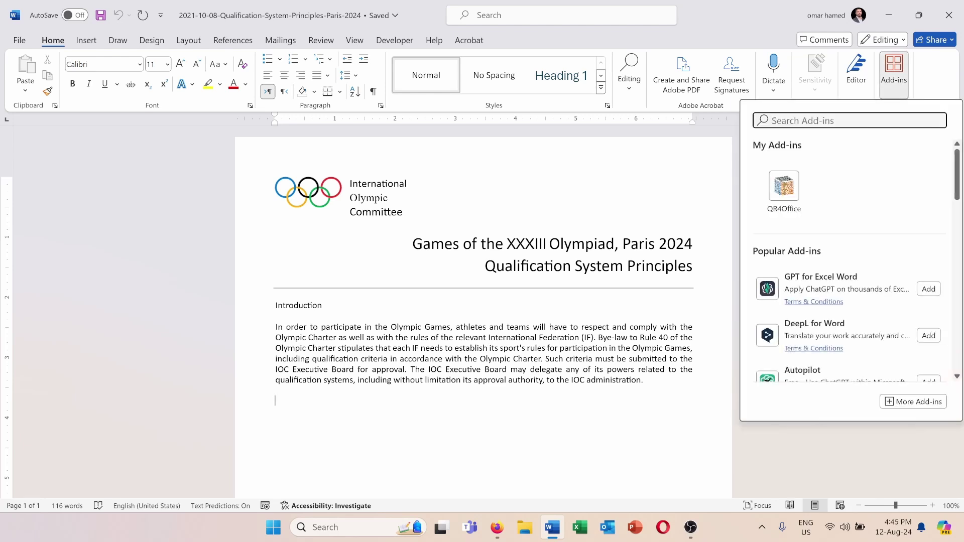
text(qui)
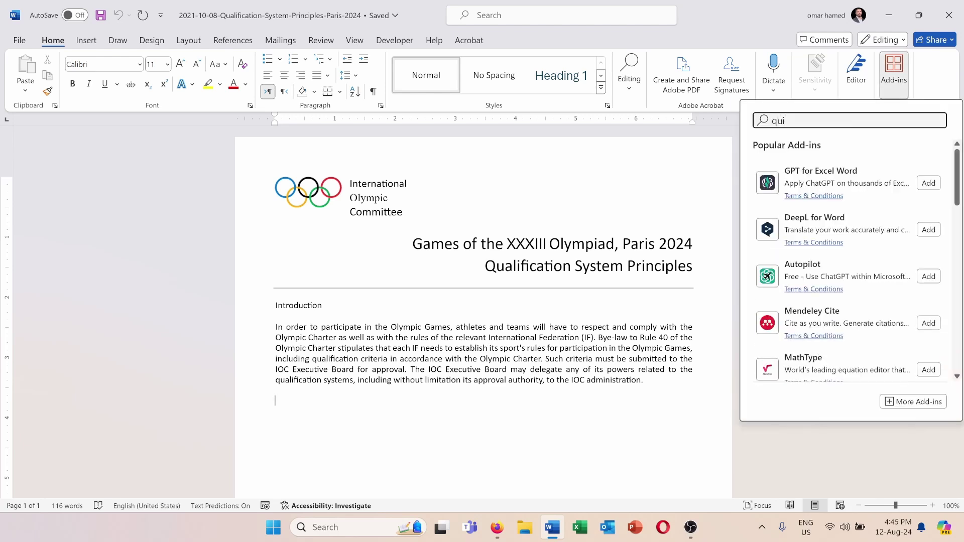
text(llbot)
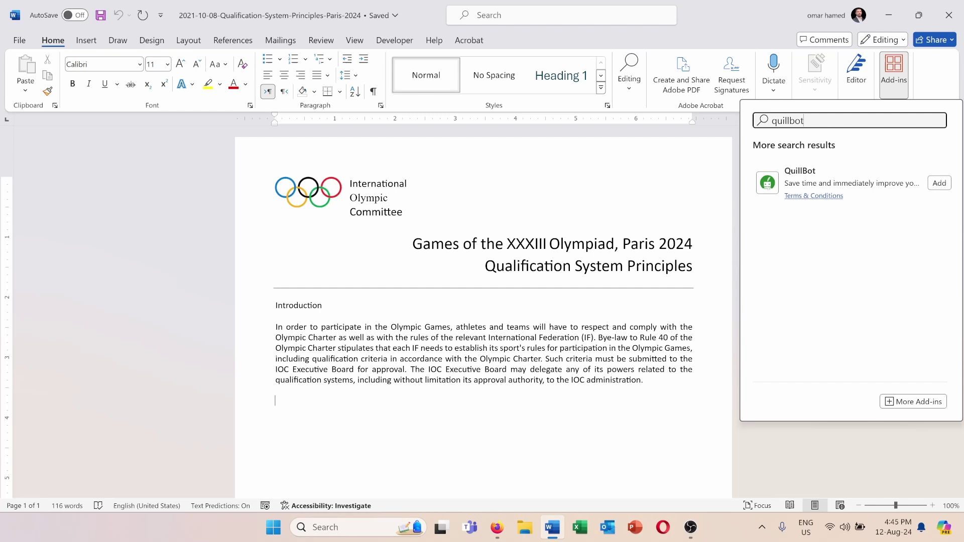
click(940, 187)
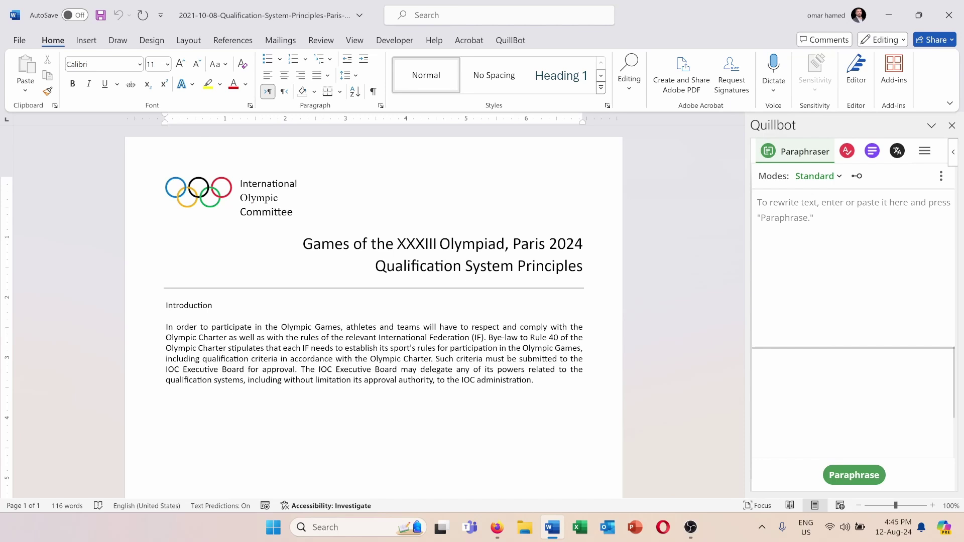
scroll(857, 311, down, 3)
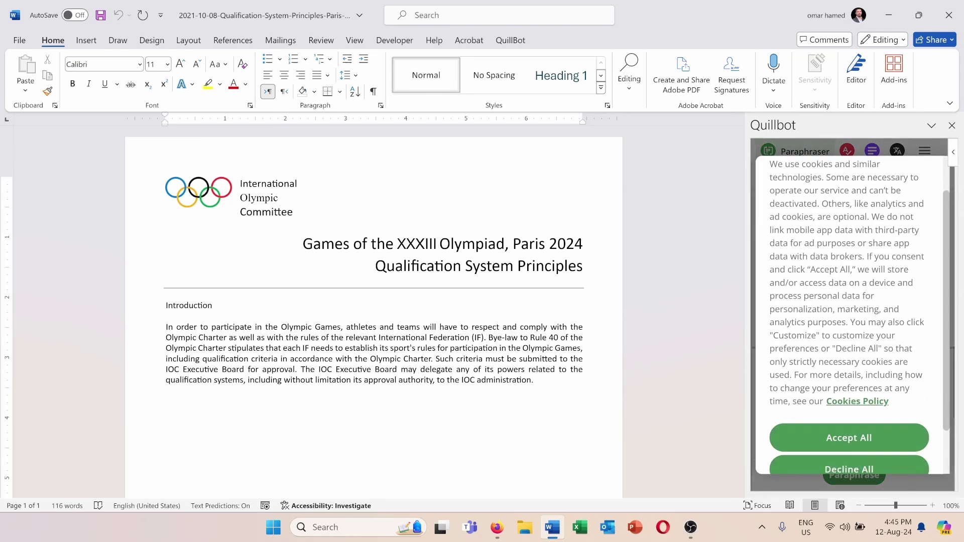
click(831, 382)
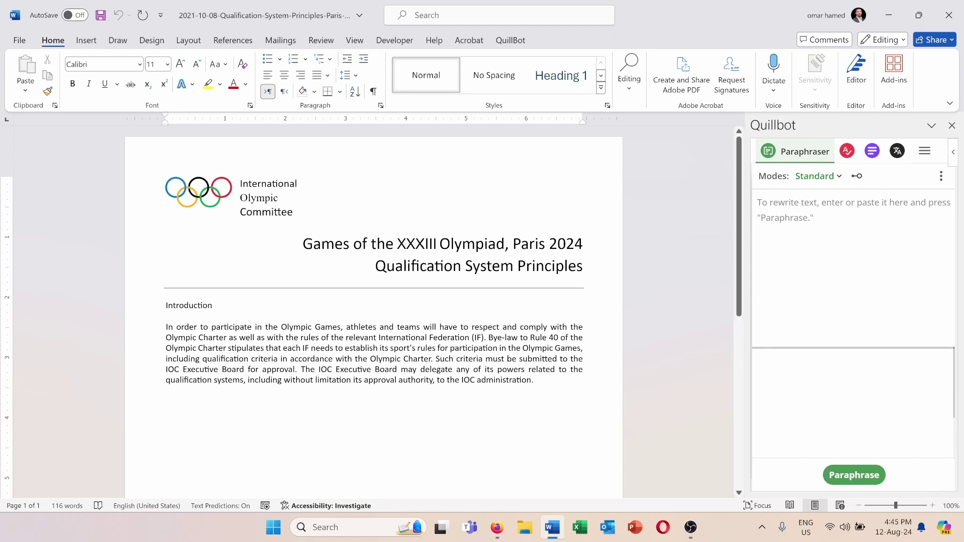
- Paraphrase the selected Introduction paragraph with QuillBot and insert the result on the line below it
drag(166, 327, 636, 382)
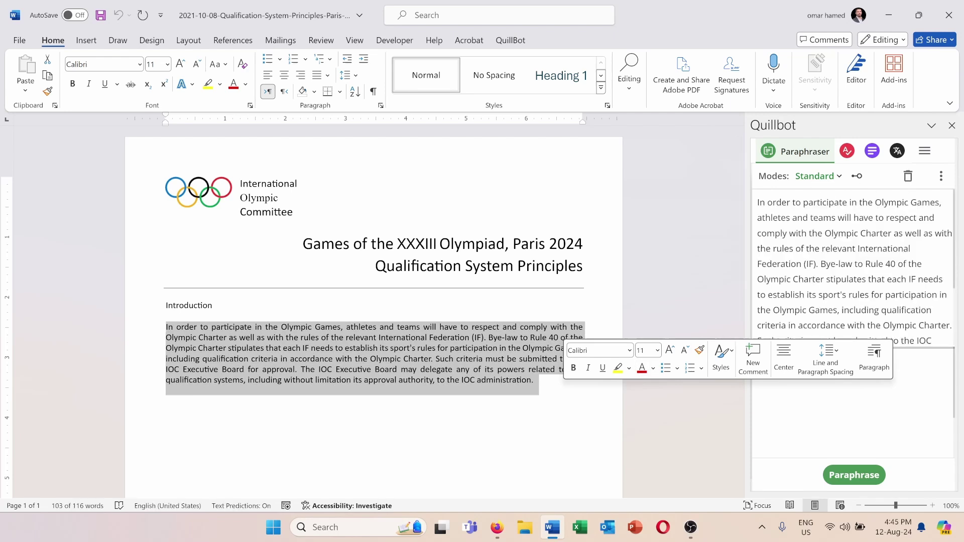
click(855, 474)
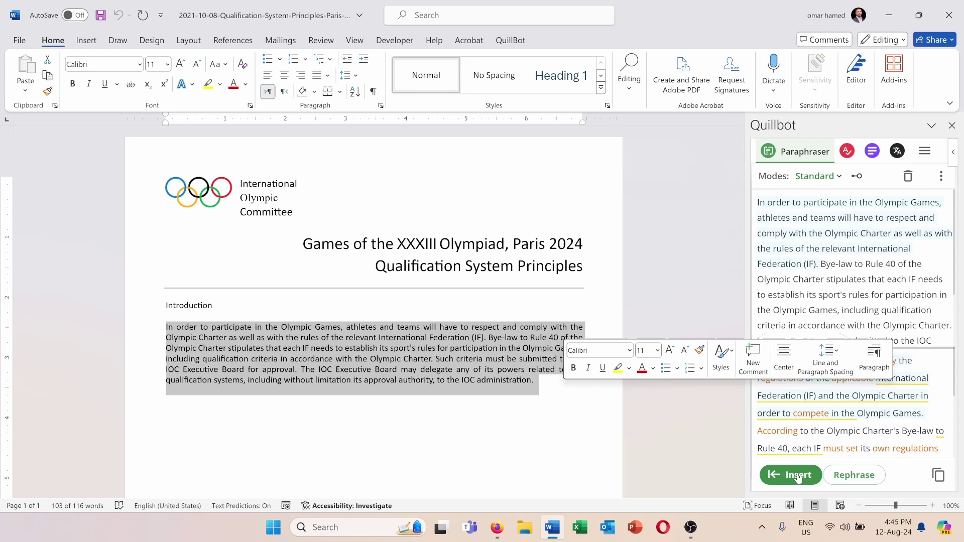
scroll(748, 413, down, 2)
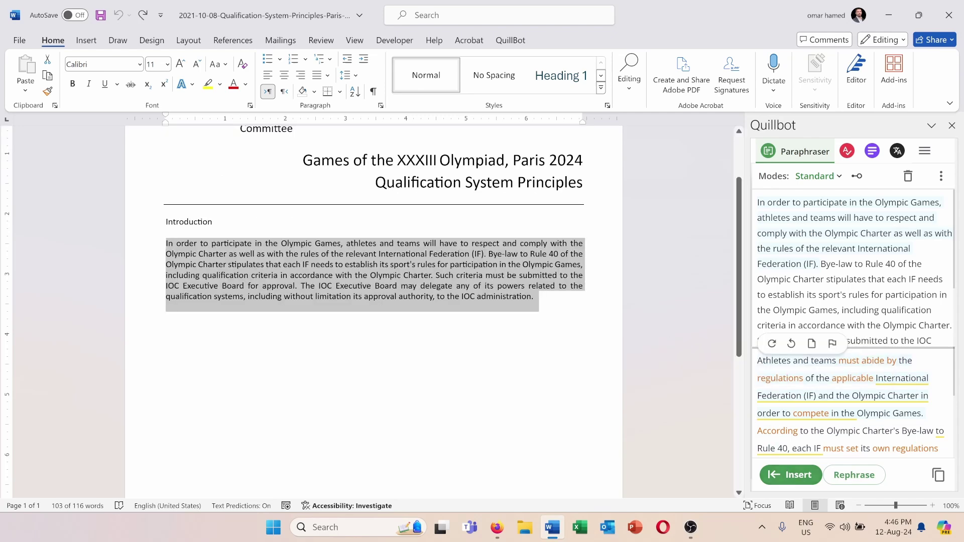
click(552, 310)
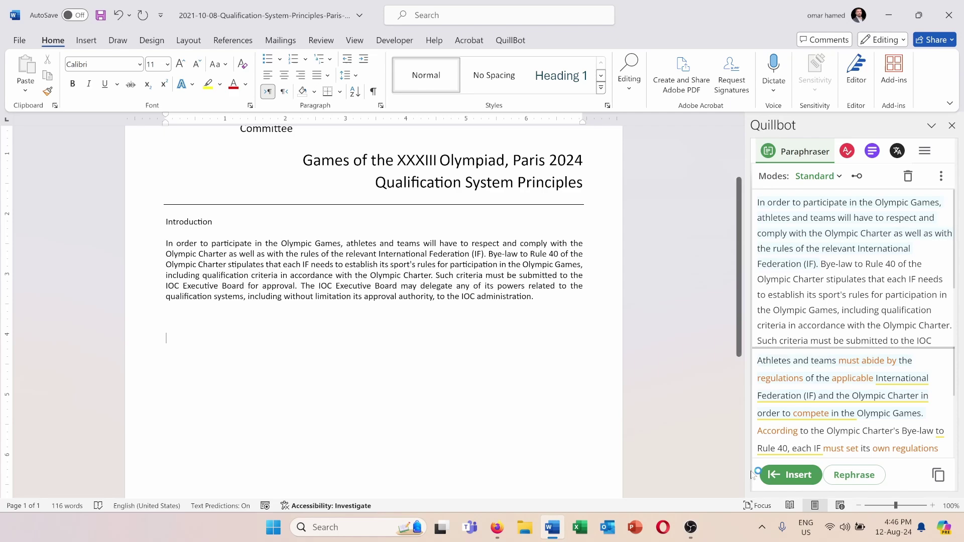
click(792, 478)
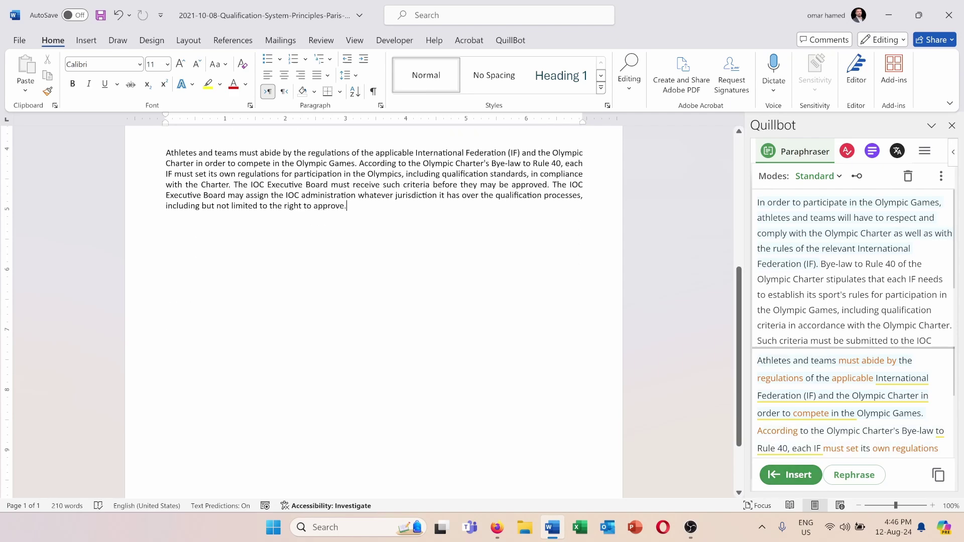
scroll(374, 260, up, 2)
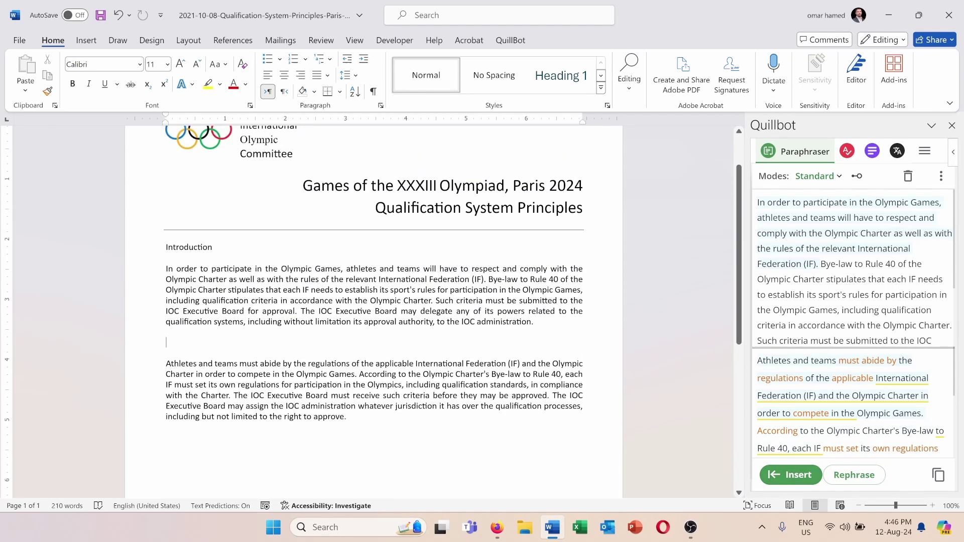
key(ctrl+shift+Down)
key(ctrl+shift+Down)
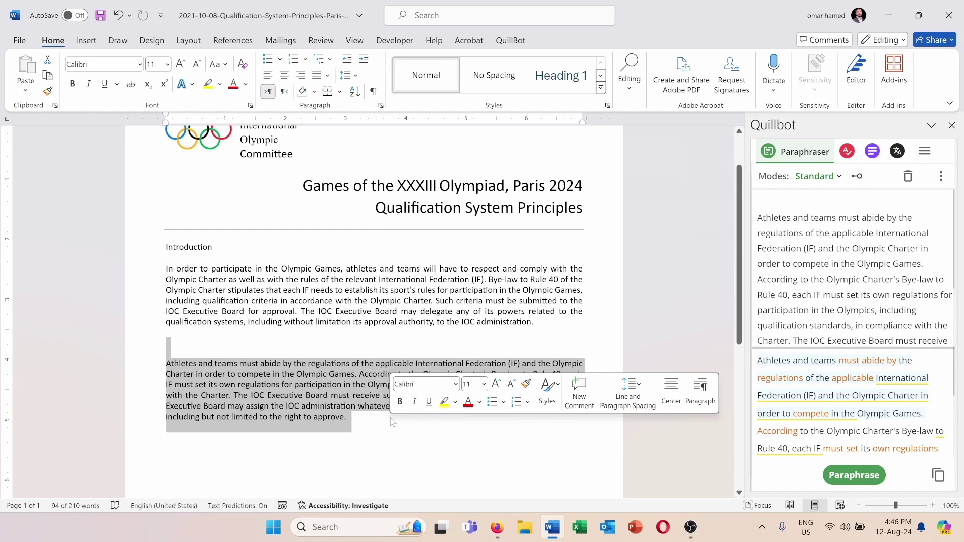
- Switch QuillBot to Grammar Checker and select the first paragraph for checking
click(594, 476)
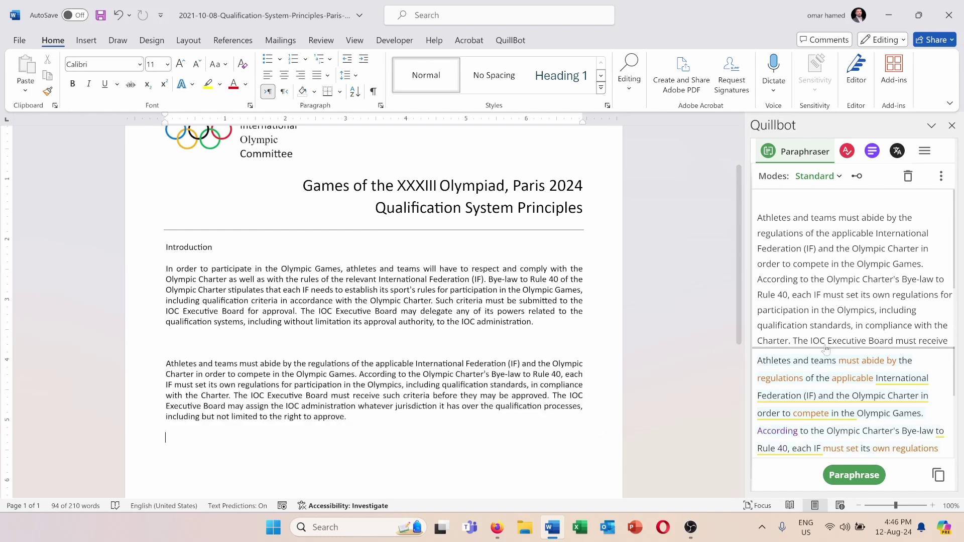
click(846, 151)
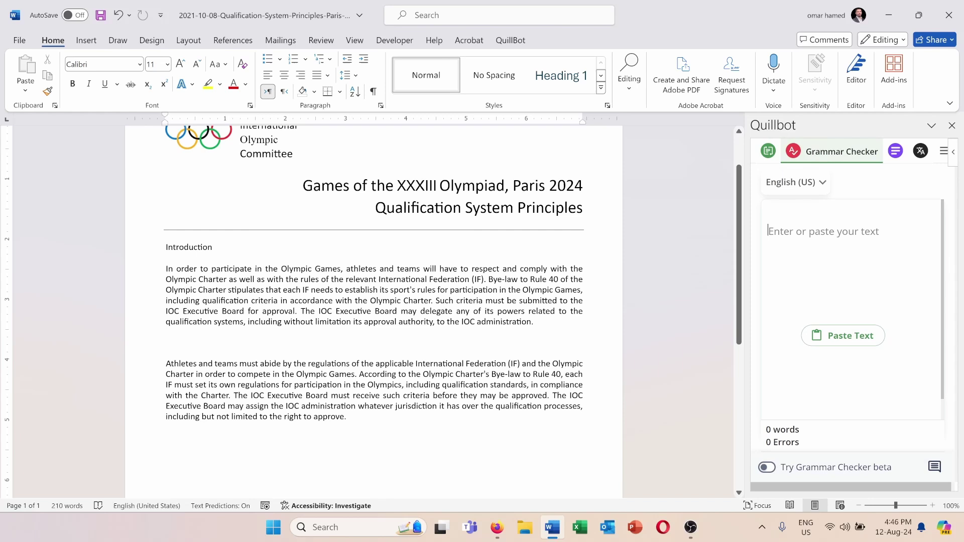
drag(534, 323, 111, 277)
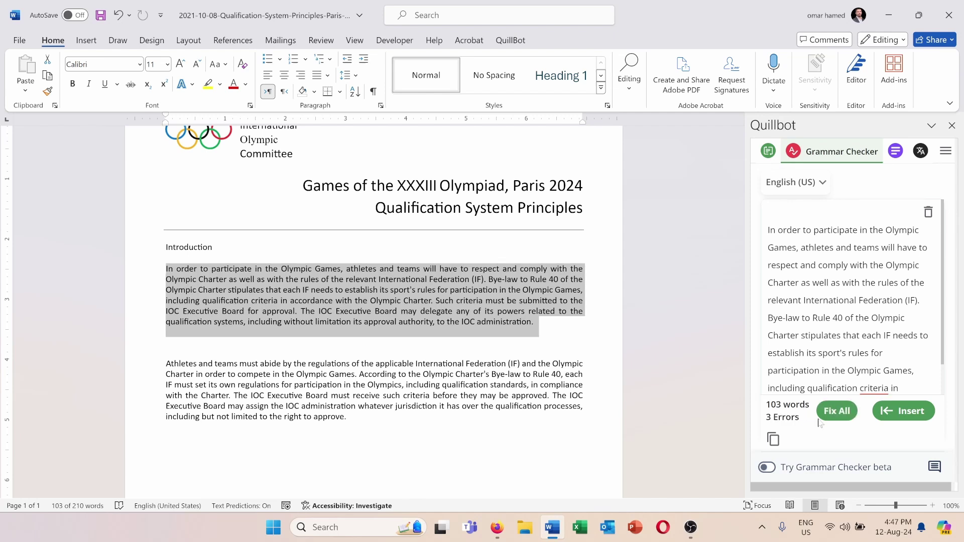
scroll(851, 297, down, 3)
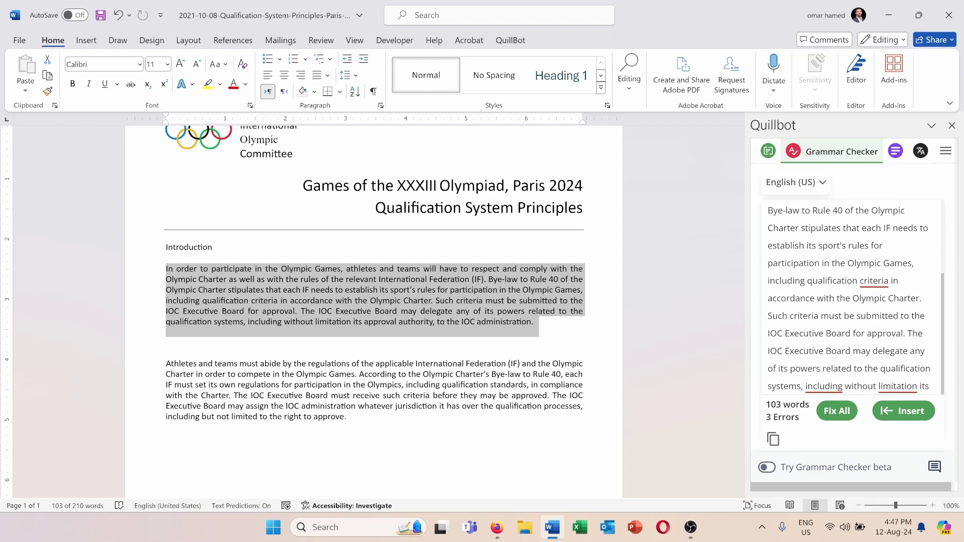
- Review the comma fixes for criteria, including and limitation, Fix All, and replace the paragraph
click(873, 281)
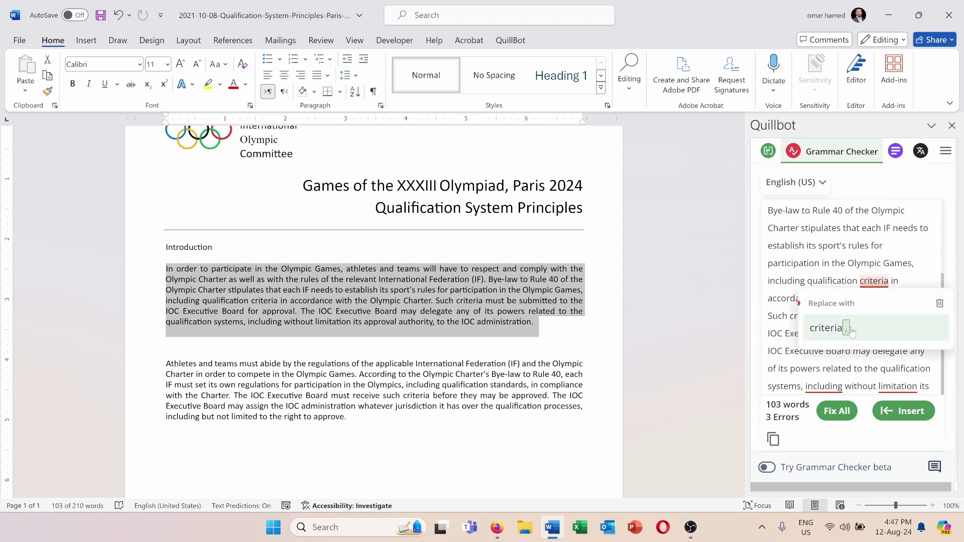
click(822, 385)
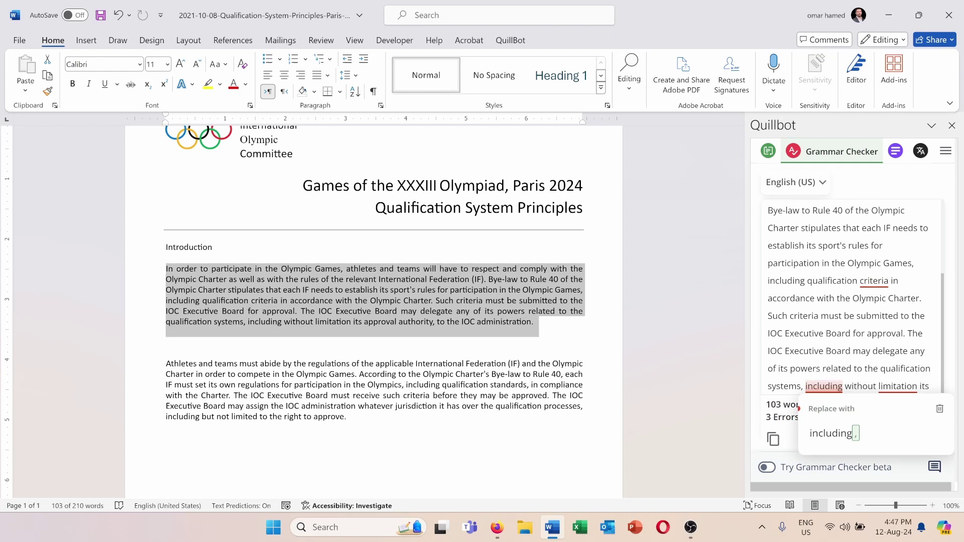
click(897, 385)
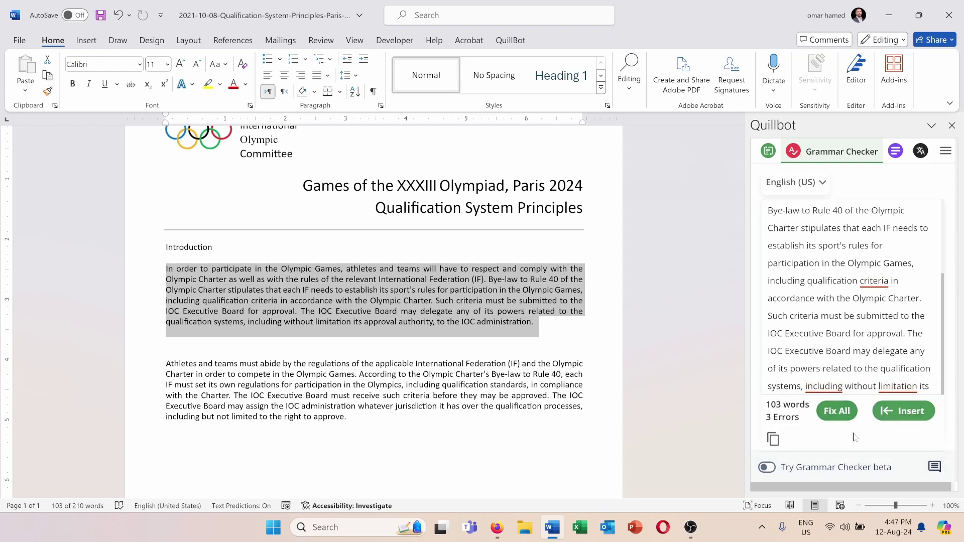
click(833, 414)
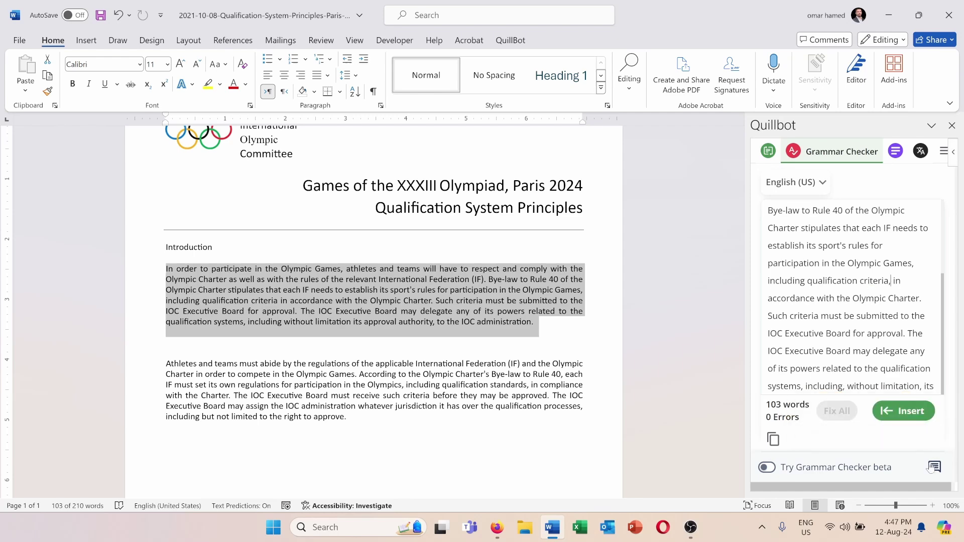
click(907, 413)
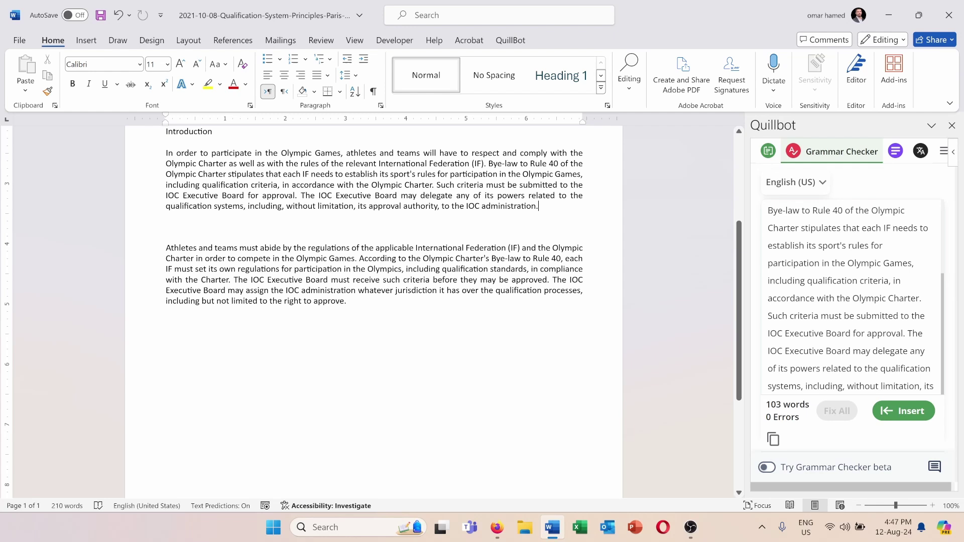
- Summarize the first paragraph with QuillBot's Summarizer and insert the summary below the last paragraph
click(896, 150)
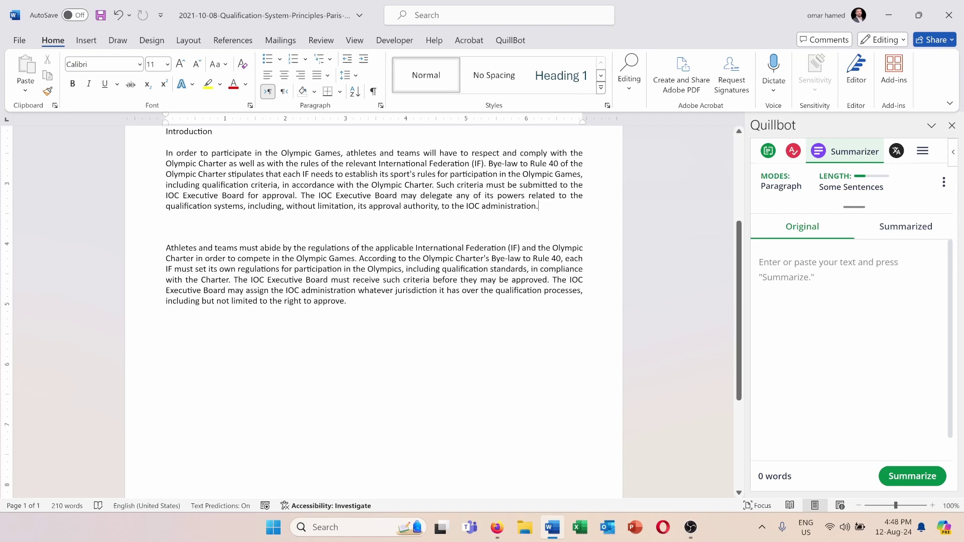
mouse_move(541, 217)
mouse_down()
mouse_move(279, 185)
mouse_move(166, 153)
mouse_up()
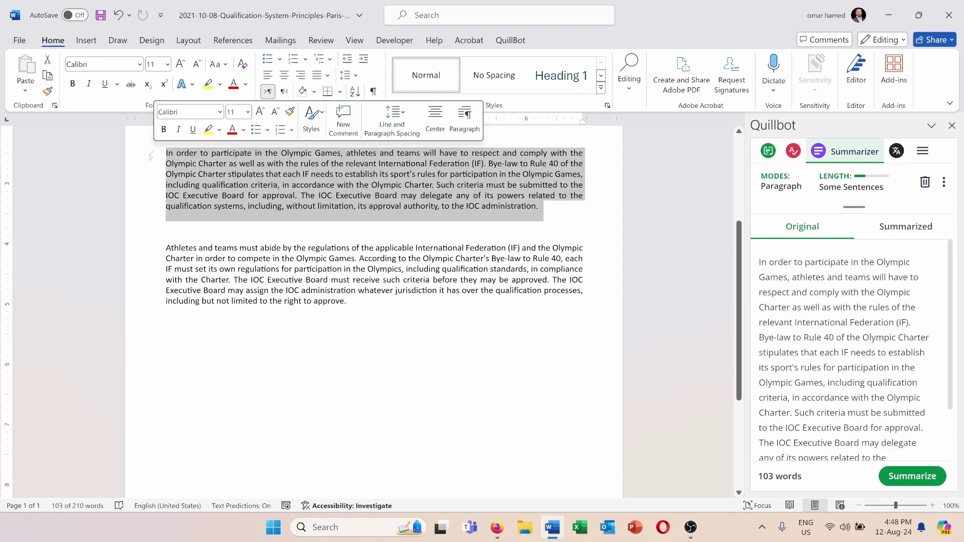
click(925, 477)
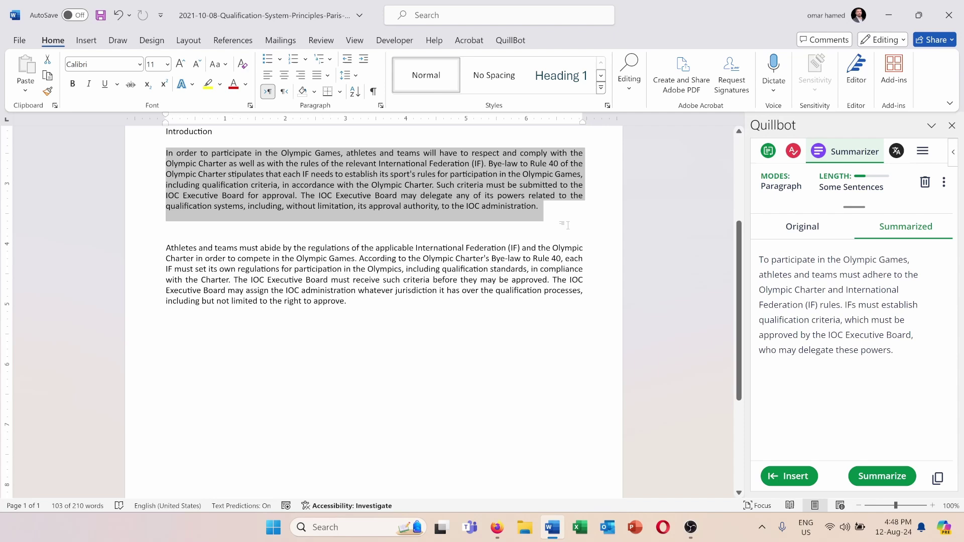
double_click(167, 342)
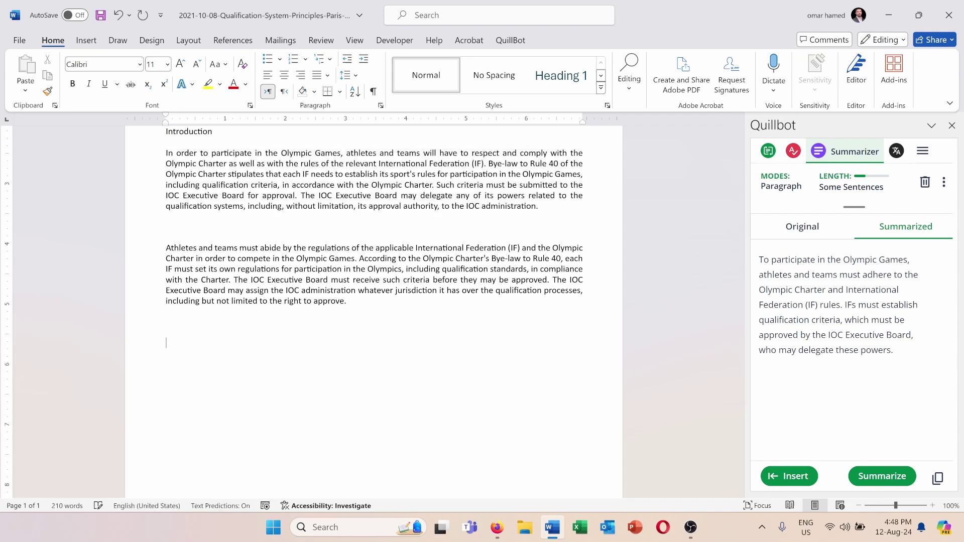
click(812, 232)
click(892, 234)
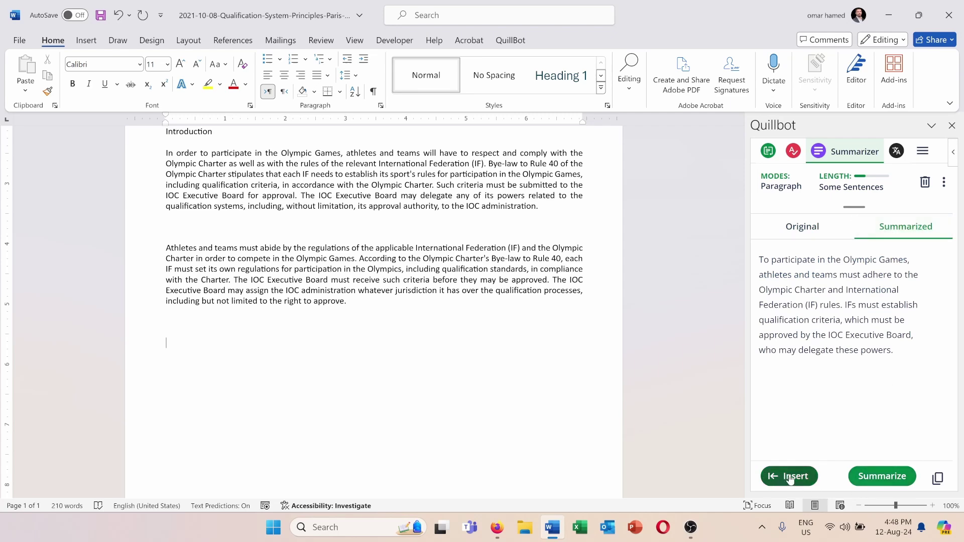
click(790, 476)
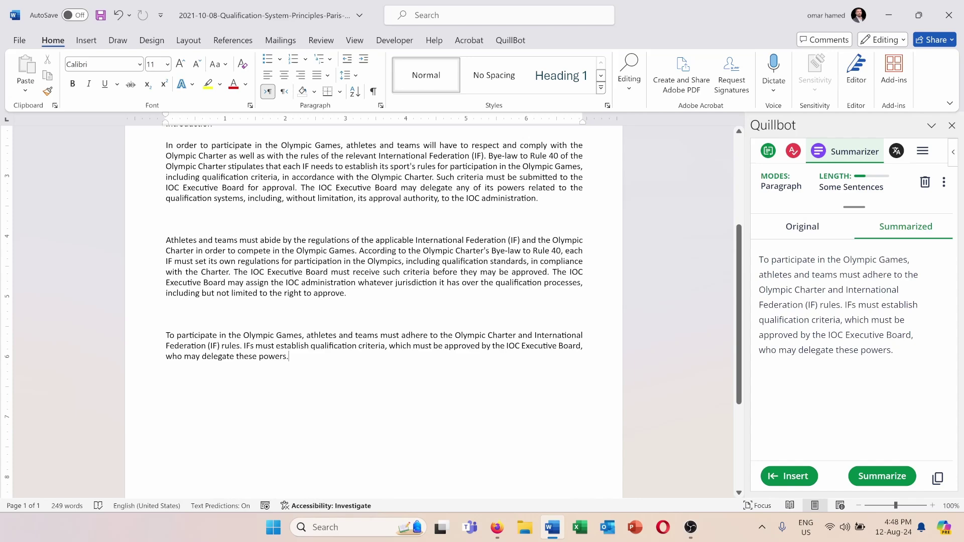
scroll(377, 271, up, 1)
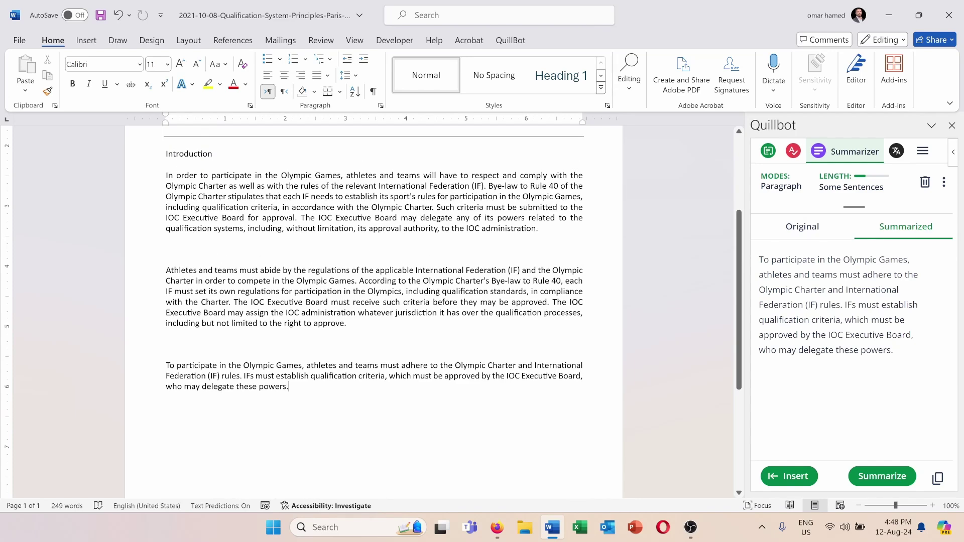
- Translate the first paragraph to German with QuillBot's Translator and insert it below the summary
click(895, 151)
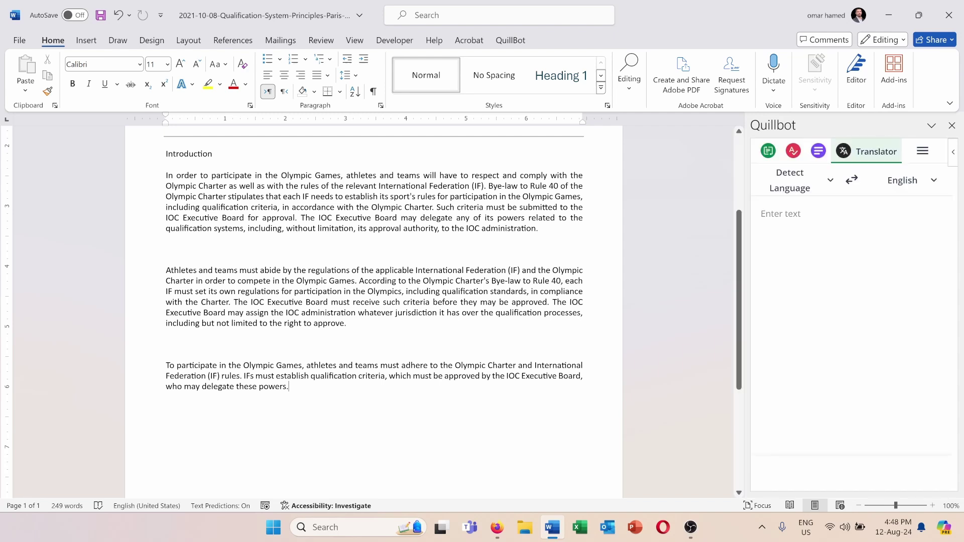
drag(540, 228, 167, 179)
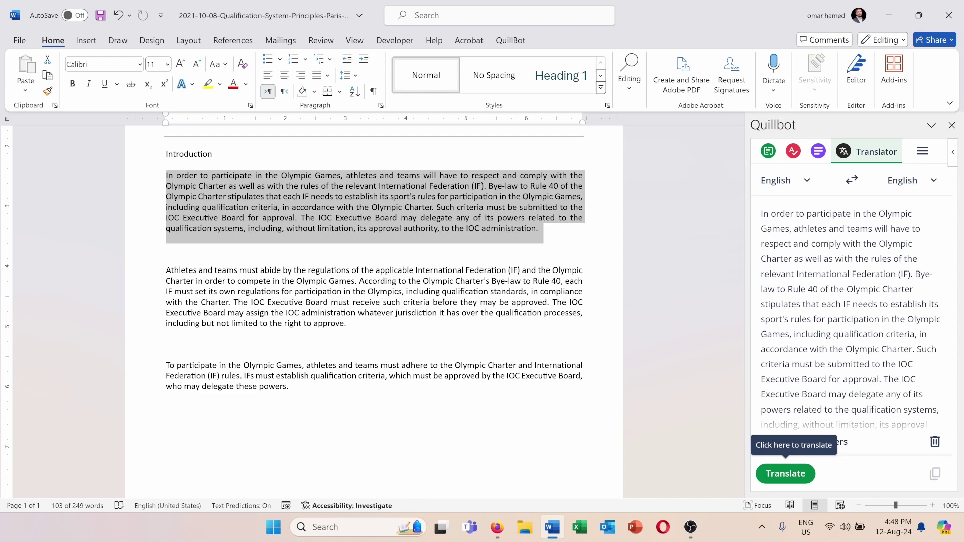
click(920, 186)
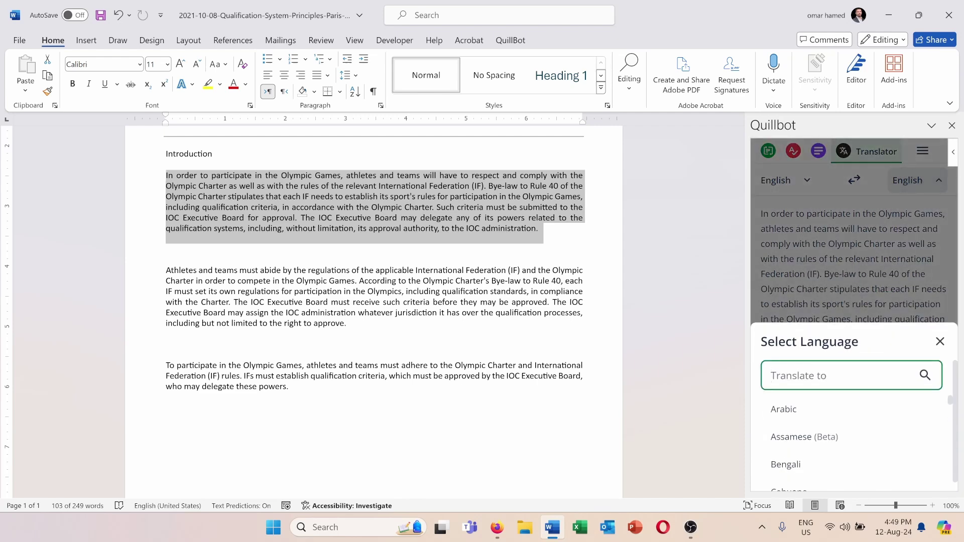
text(germ)
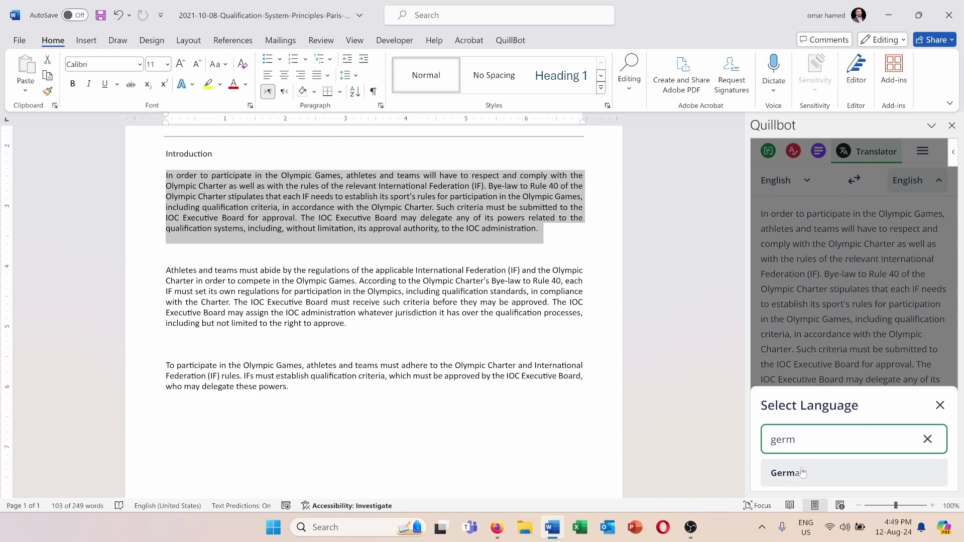
click(788, 473)
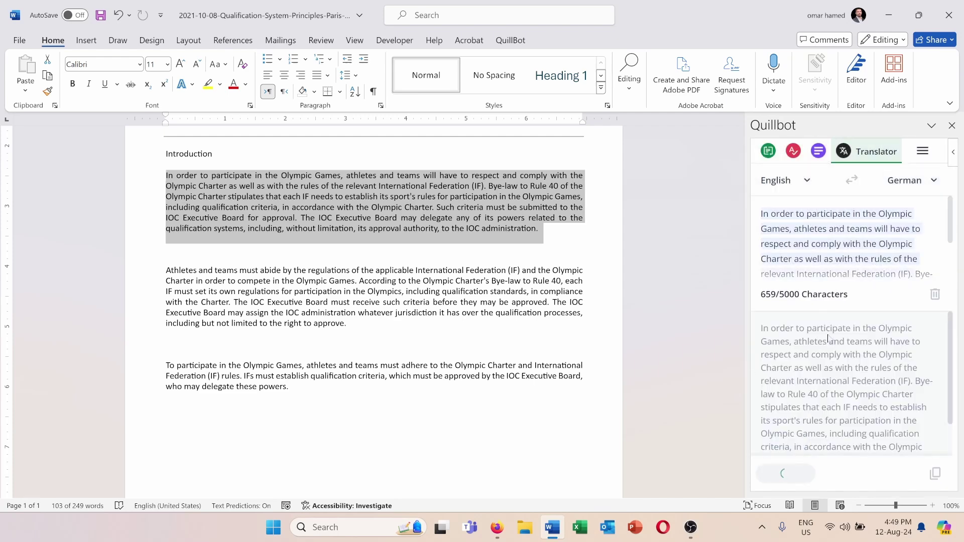
scroll(849, 385, down, 3)
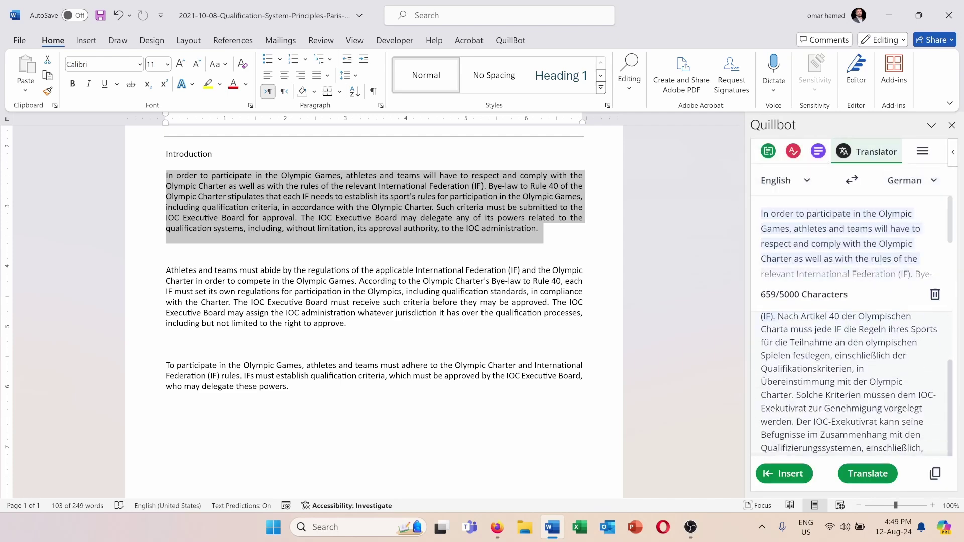
click(192, 405)
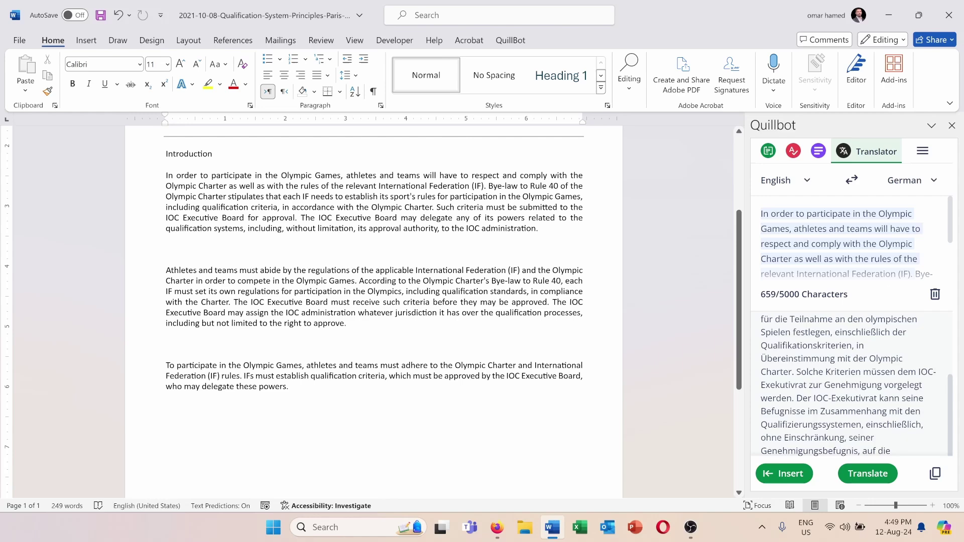
click(783, 474)
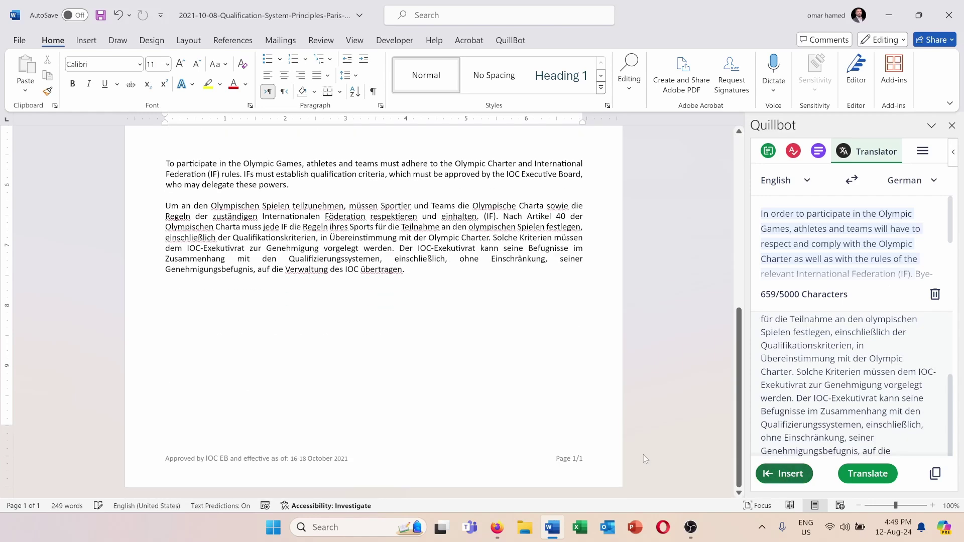
drag(406, 270, 165, 206)
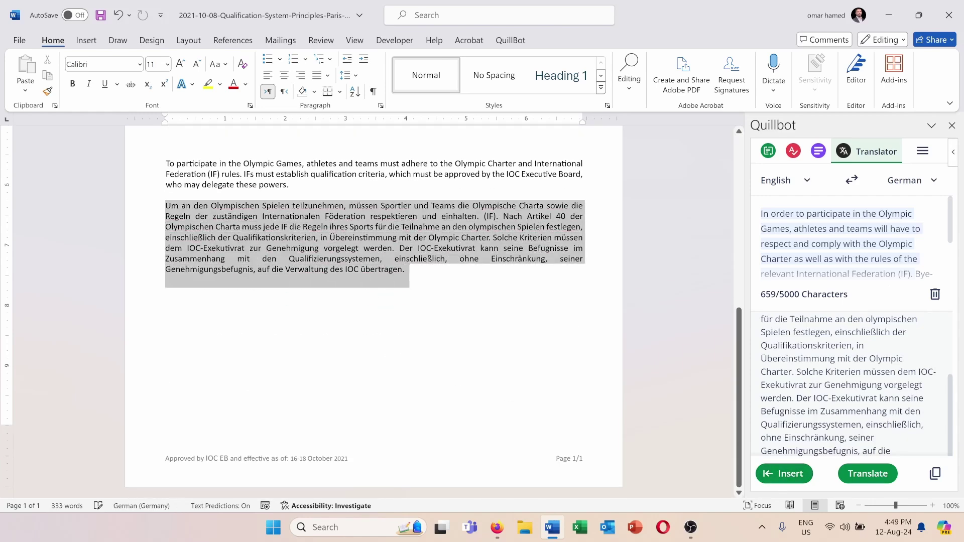
scroll(166, 205, up, 3)
scroll(377, 301, up, 3)
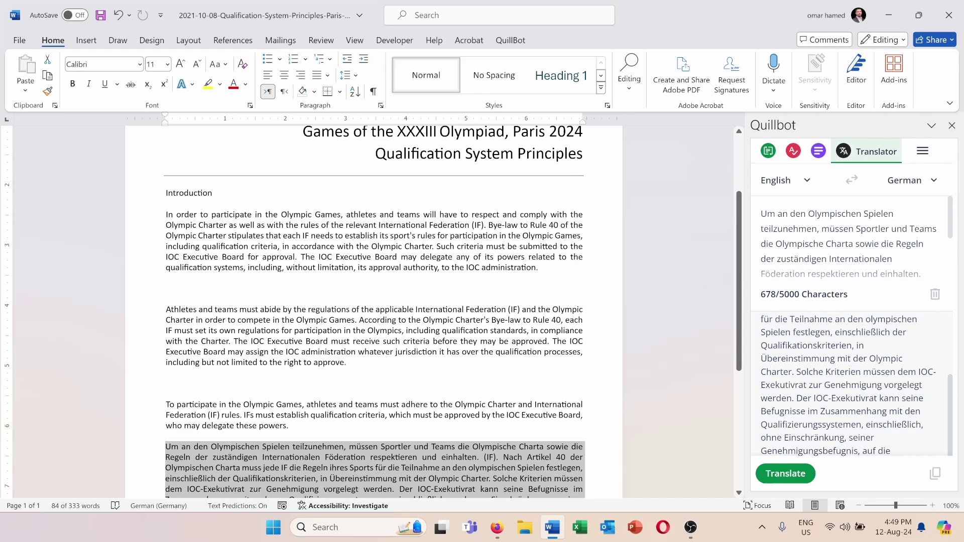
scroll(741, 246, down, 4)
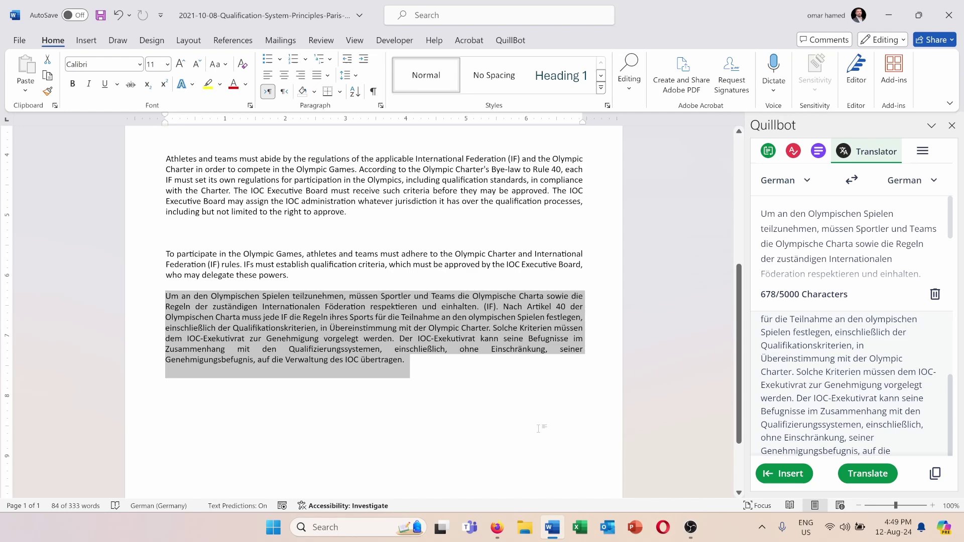
- Switch to the QuillBot website in the Firefox browser
click(497, 527)
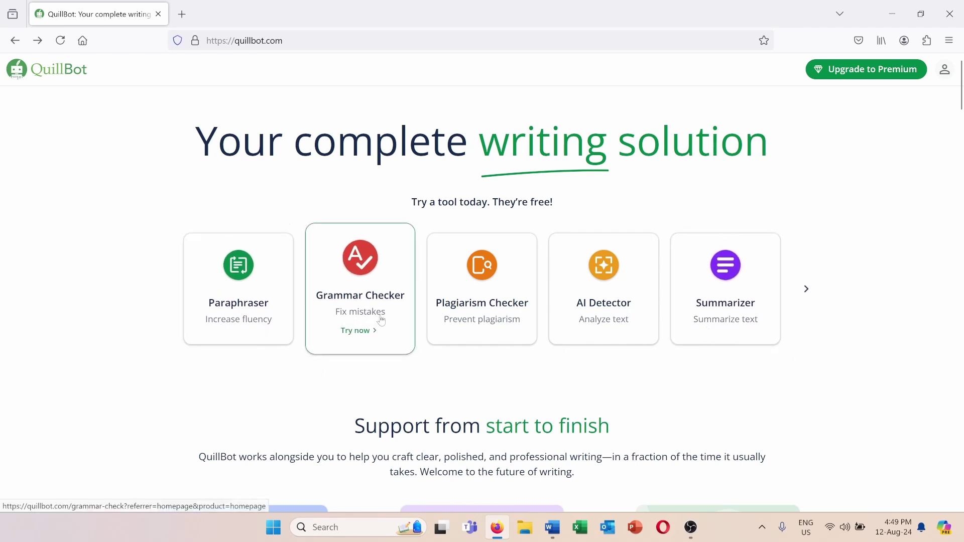
- Browse the homepage tool carousel forward, back, then forward to Citation Generator, Translator and Flow
click(806, 289)
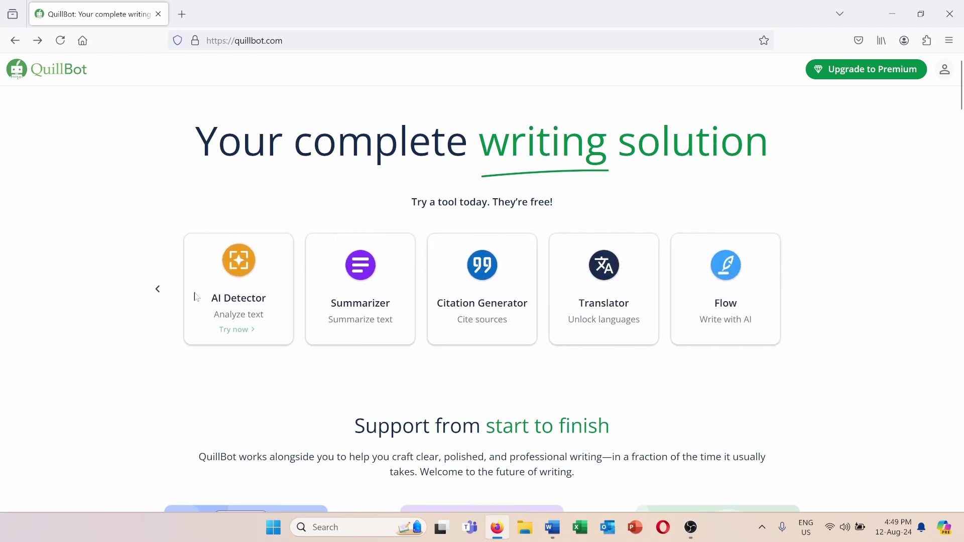
click(157, 288)
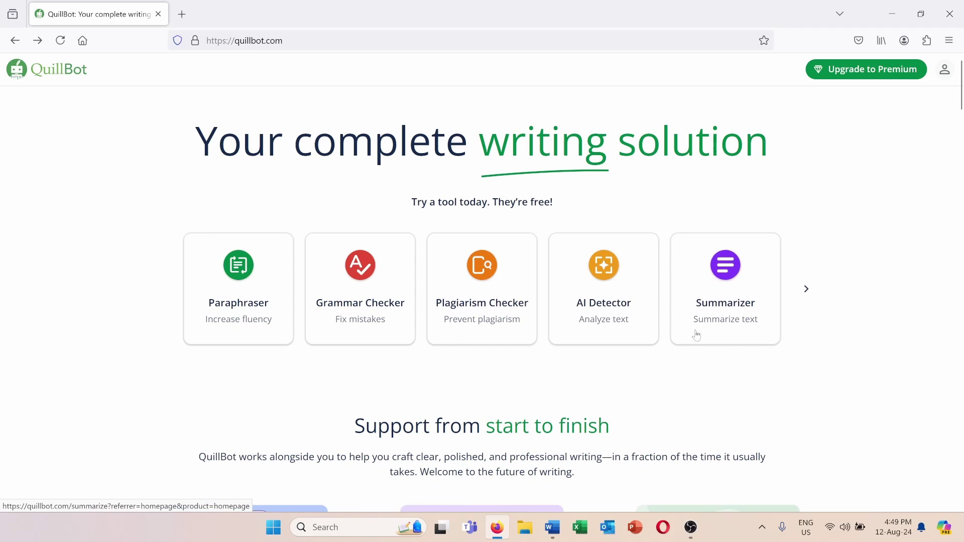
click(806, 288)
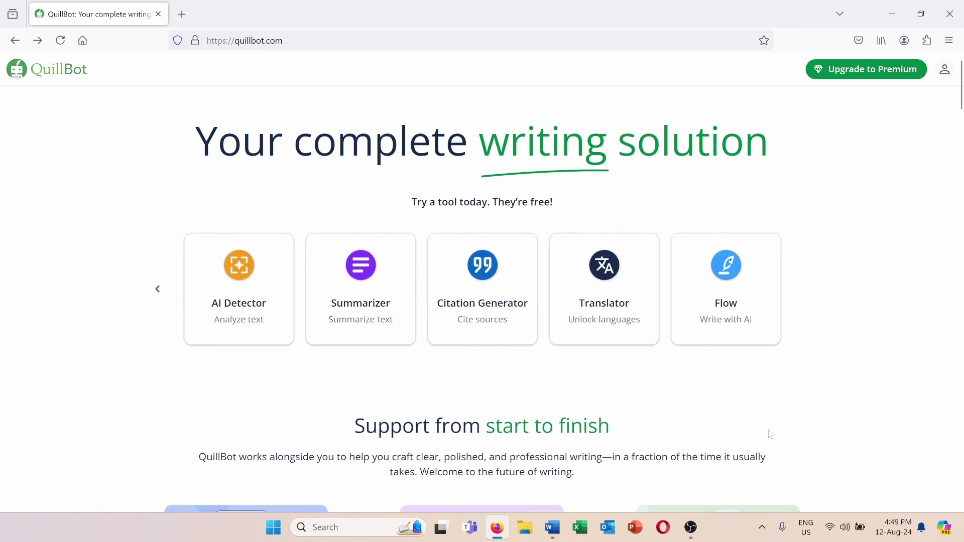